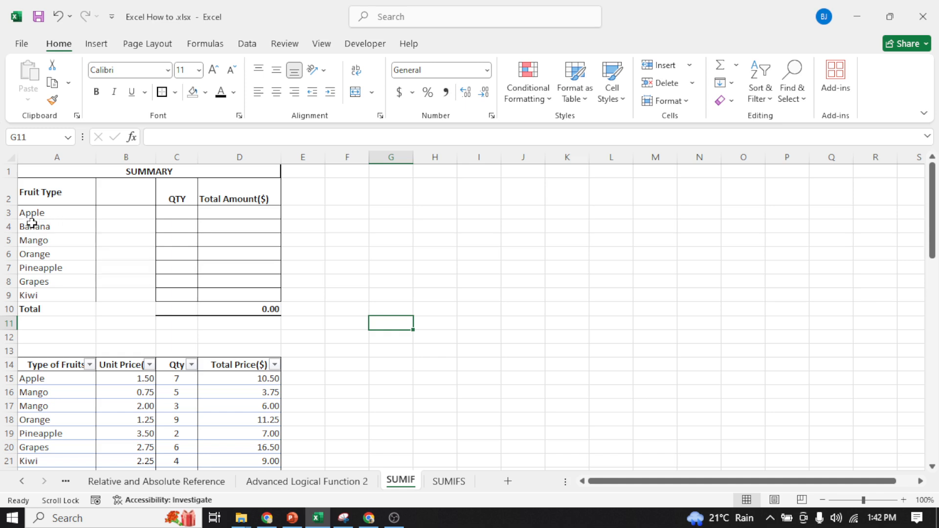
Rename the Total Price($) header of the fruit table in D14 as Total Amount($).
scroll(86, 309, down, 2)
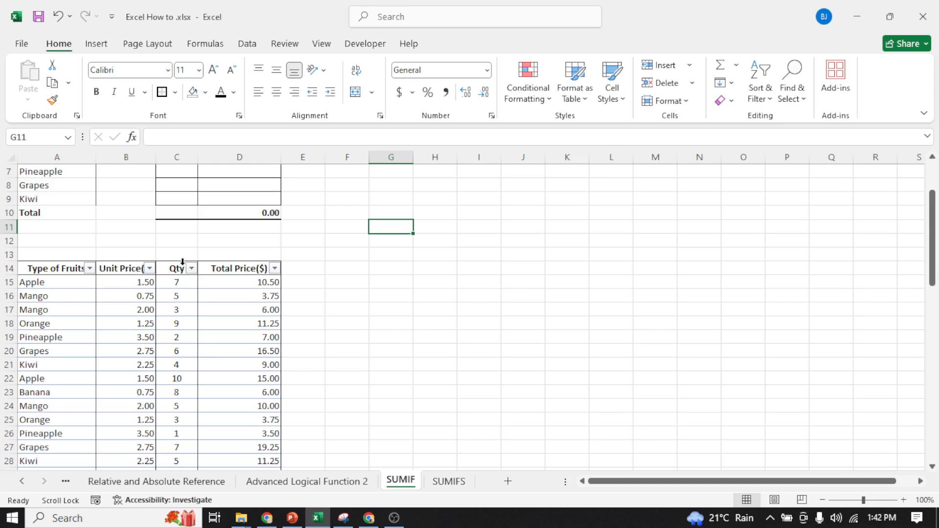
click(241, 269)
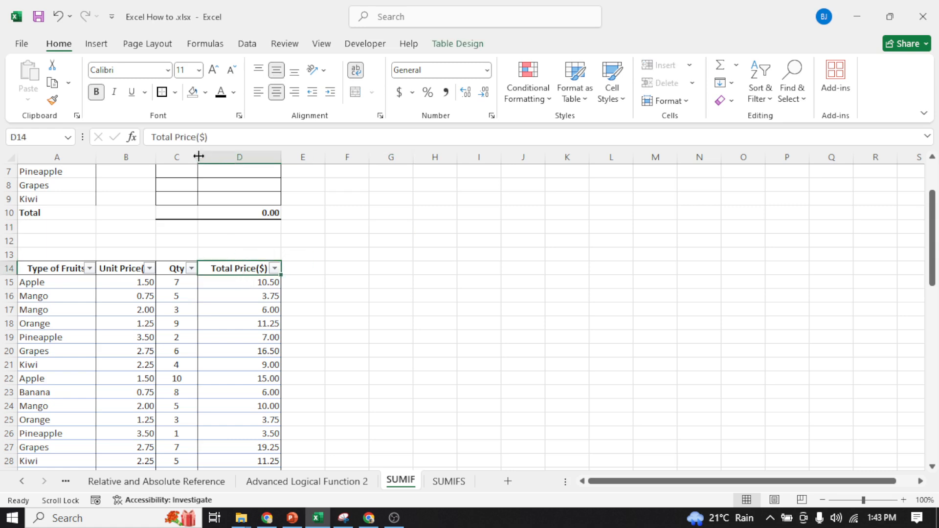
click(198, 139)
key(BackSpace)
key(BackSpace)
key(BackSpace)
key(BackSpace)
key(BackSpace)
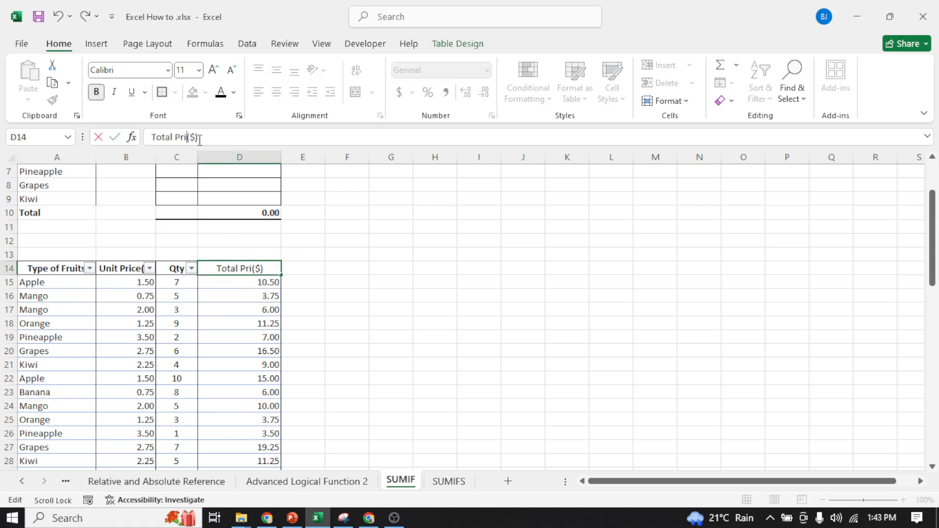
text(Amount)
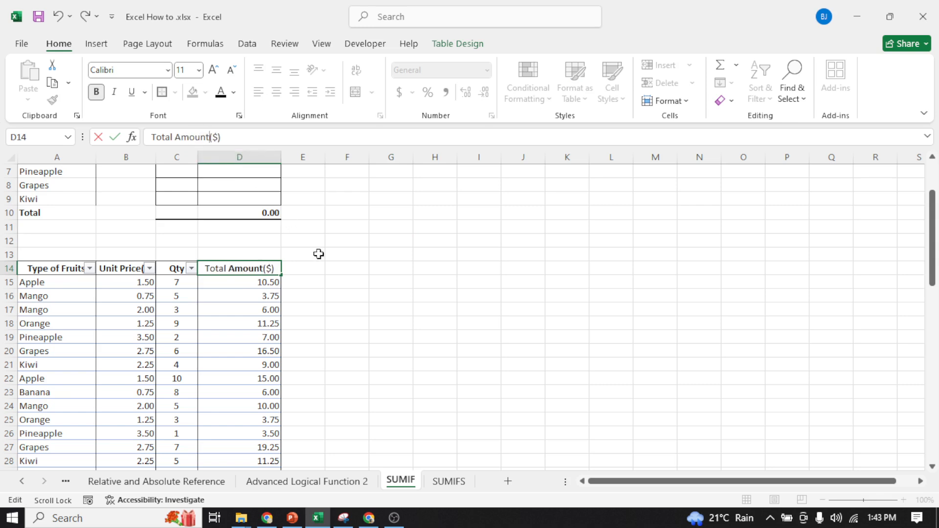
click(347, 294)
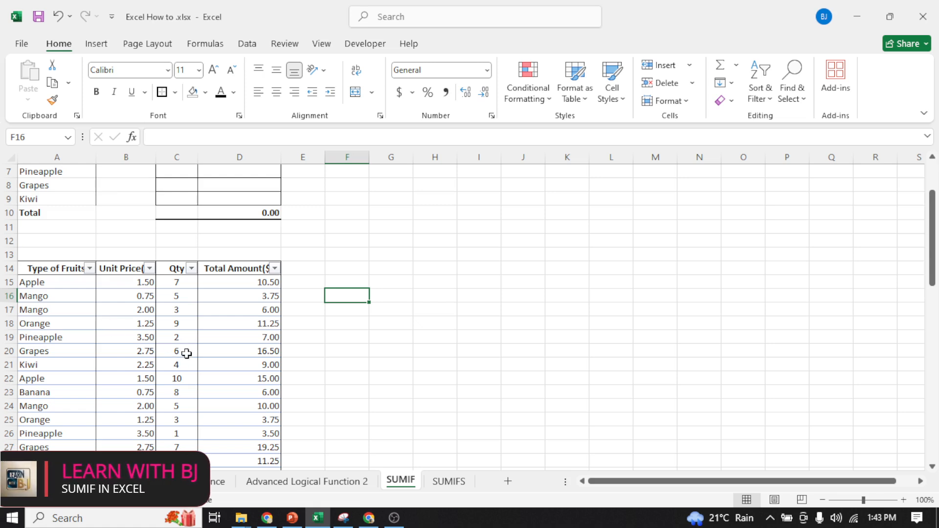
Start a SUMIF formula in C3 of the summary, using the fruit table's Type of Fruits column as the range.
scroll(196, 342, up, 2)
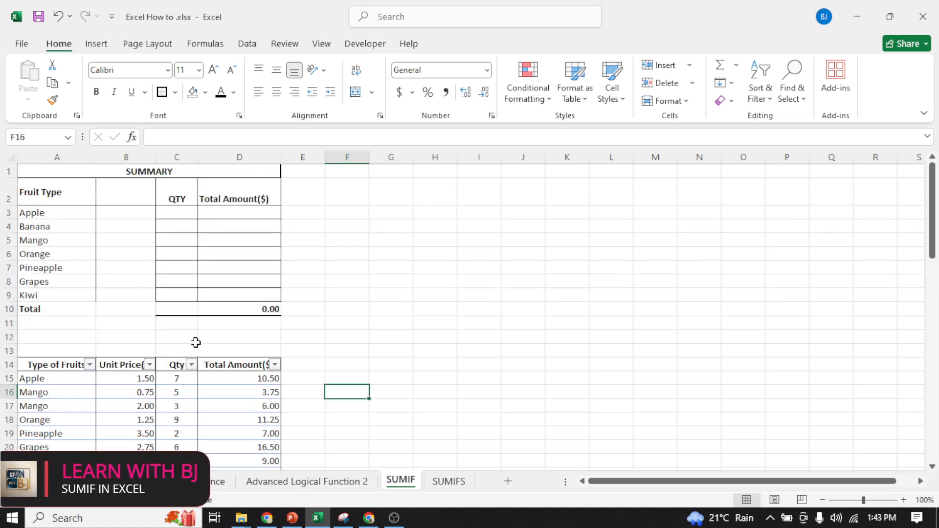
click(177, 210)
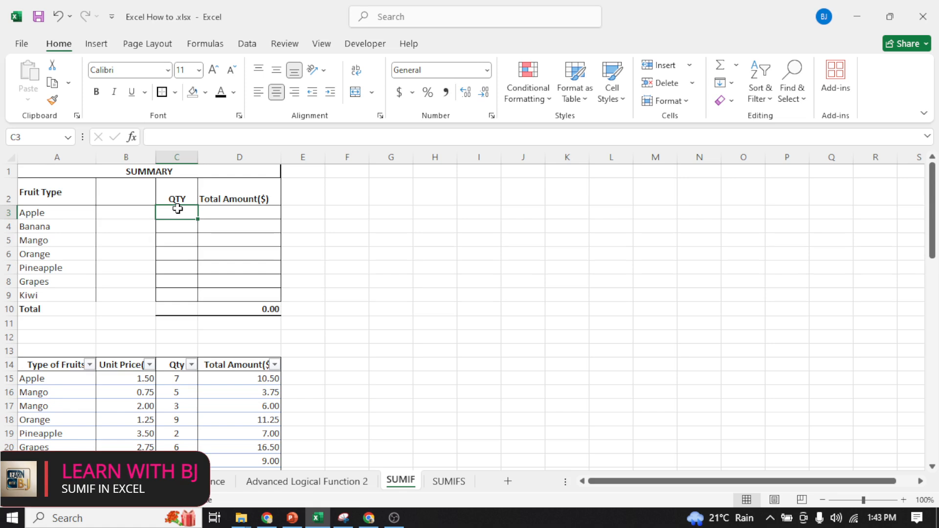
text(=sui)
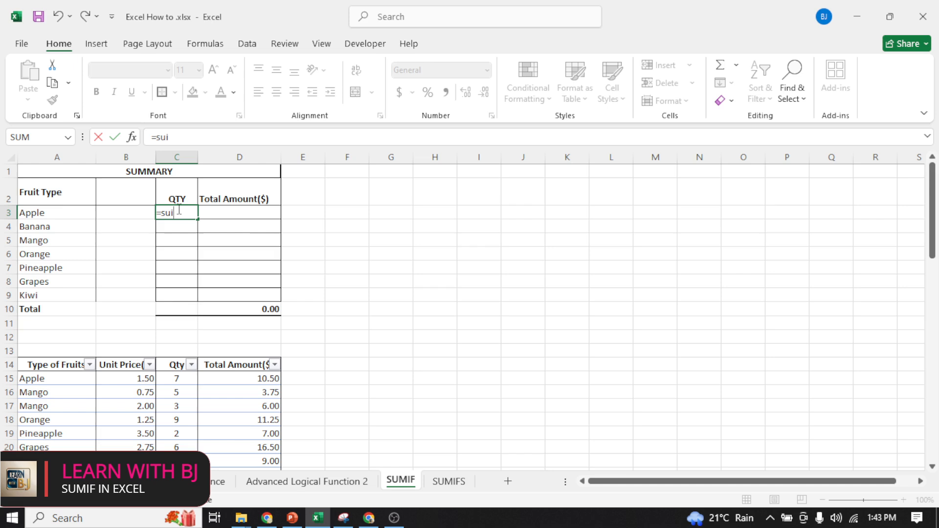
key(BackSpace)
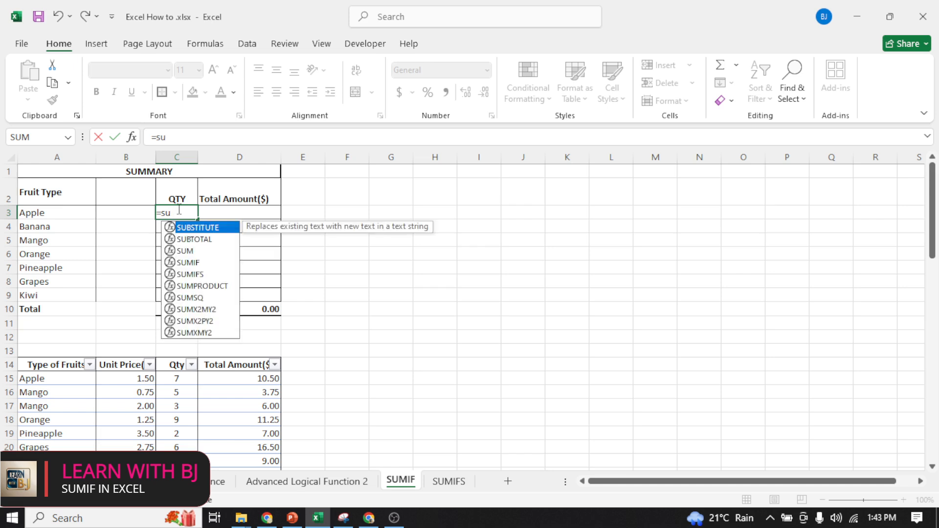
text(mi)
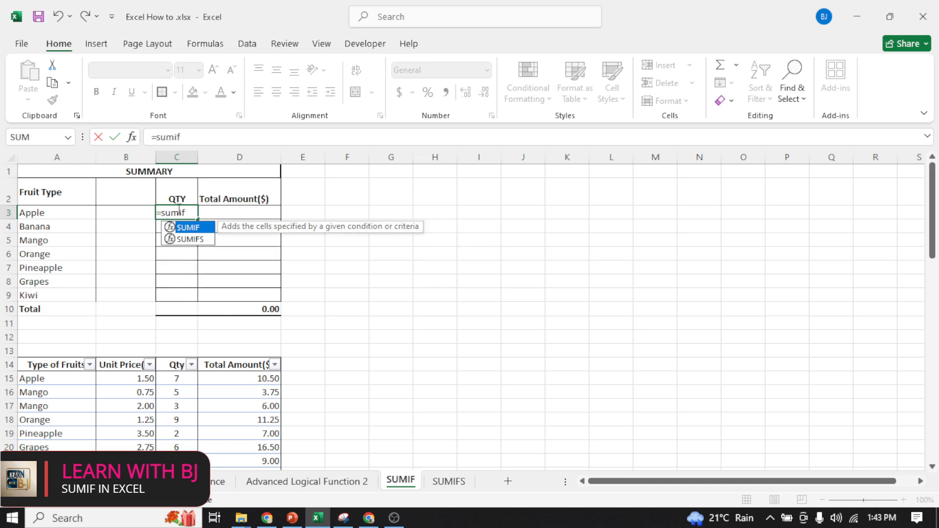
text(f)
key(Tab)
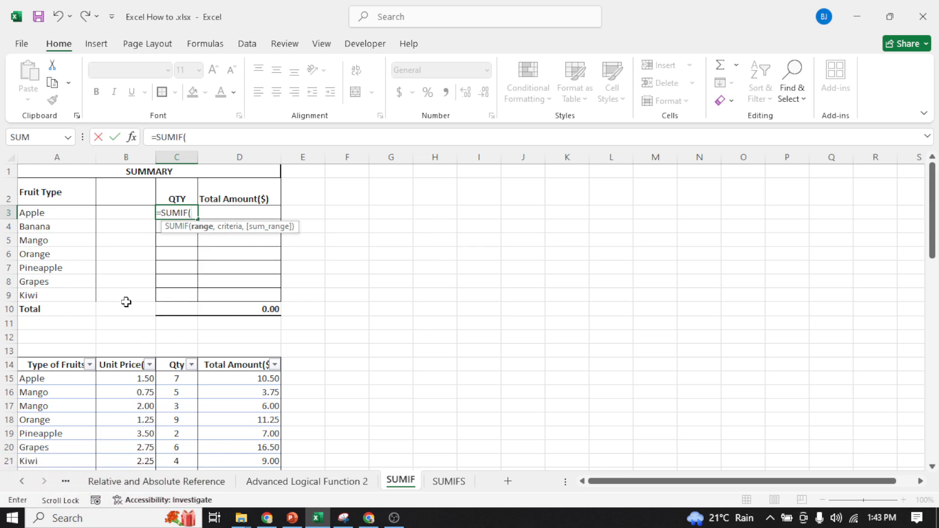
click(42, 379)
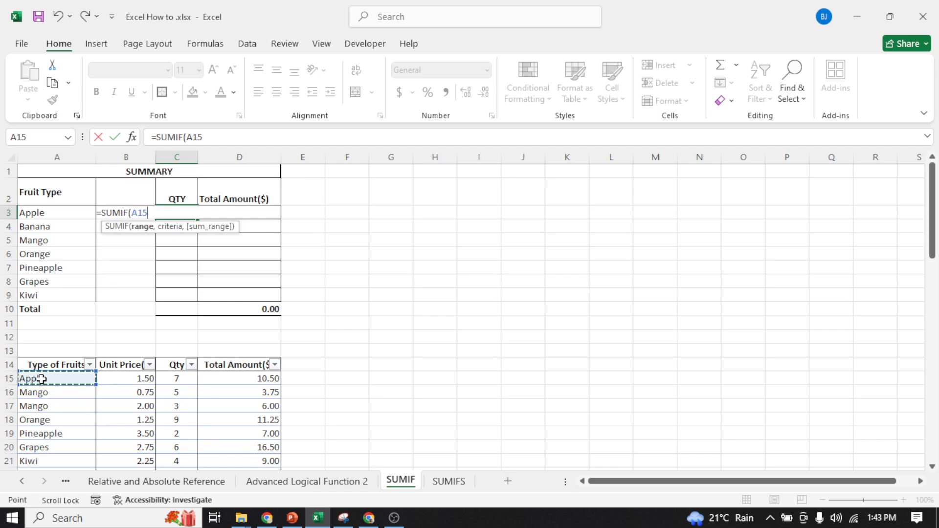
key(ctrl+shift+Down)
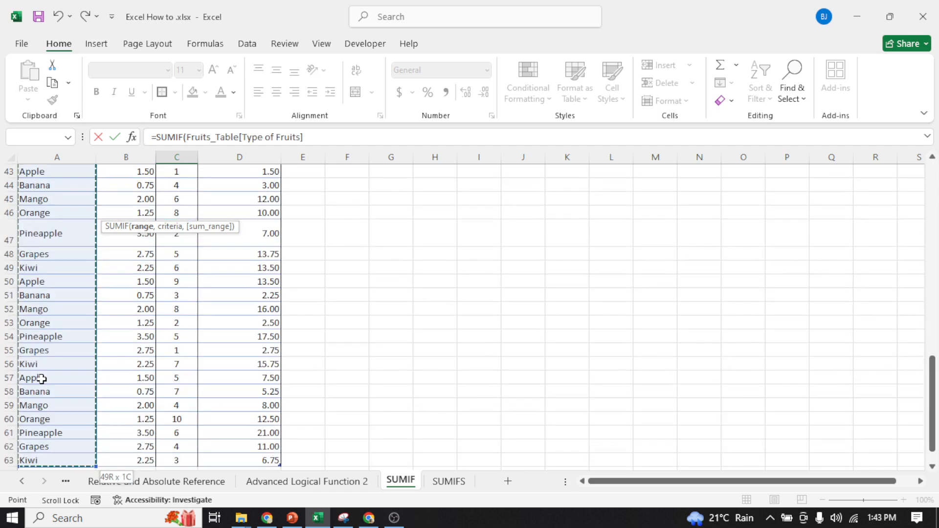
scroll(77, 386, up, 14)
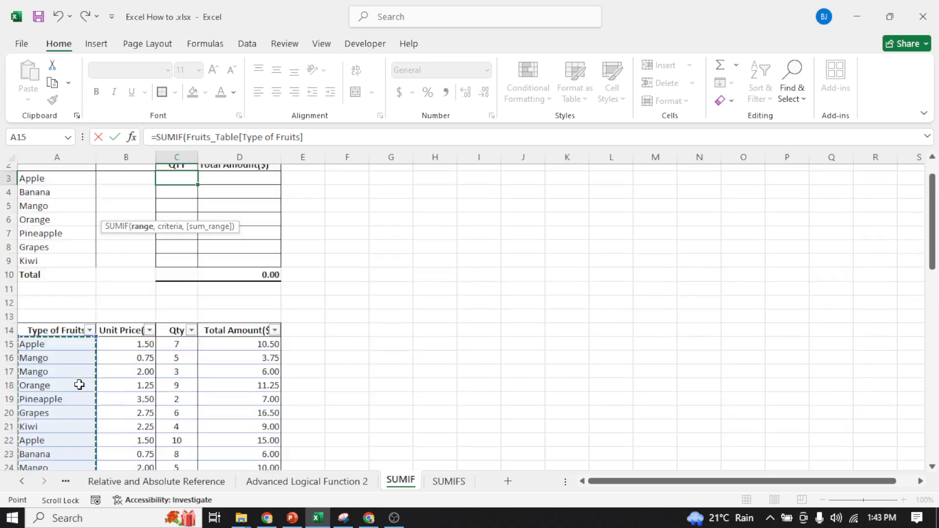
click(318, 138)
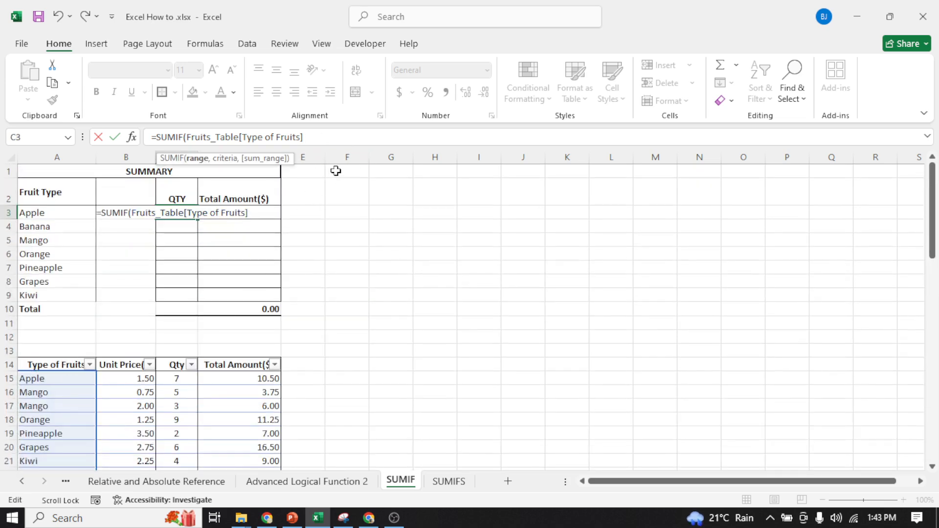
text(,)
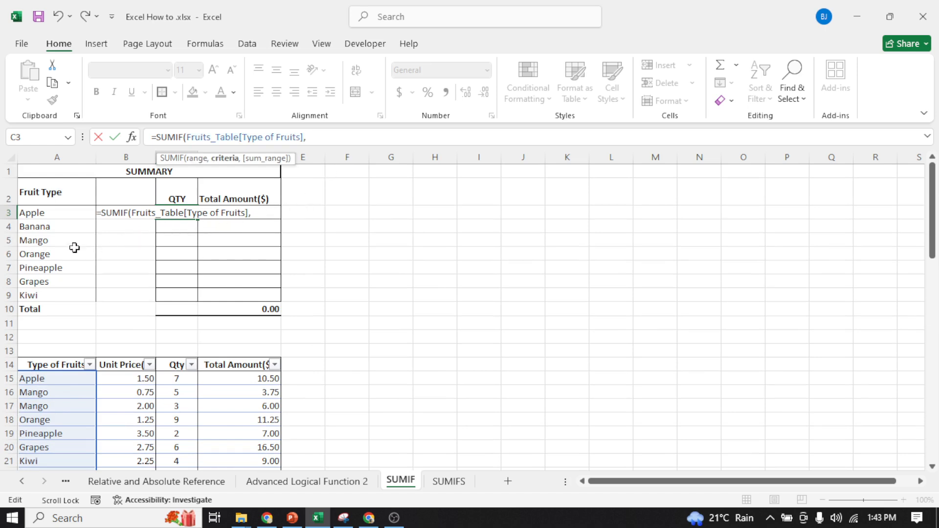
Complete the C3 formula with criterion A3 and the table's Total Amount($) column as sum range, and fill it down to C9.
click(40, 214)
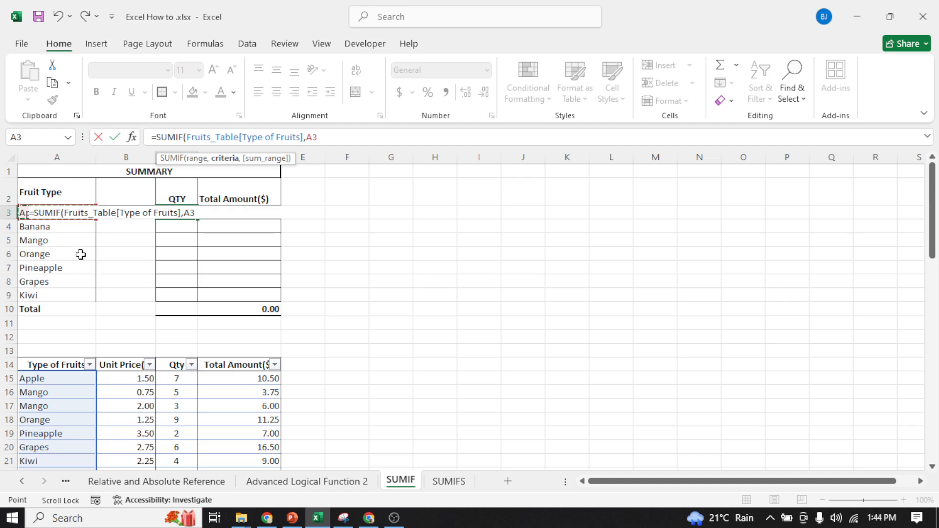
text(,)
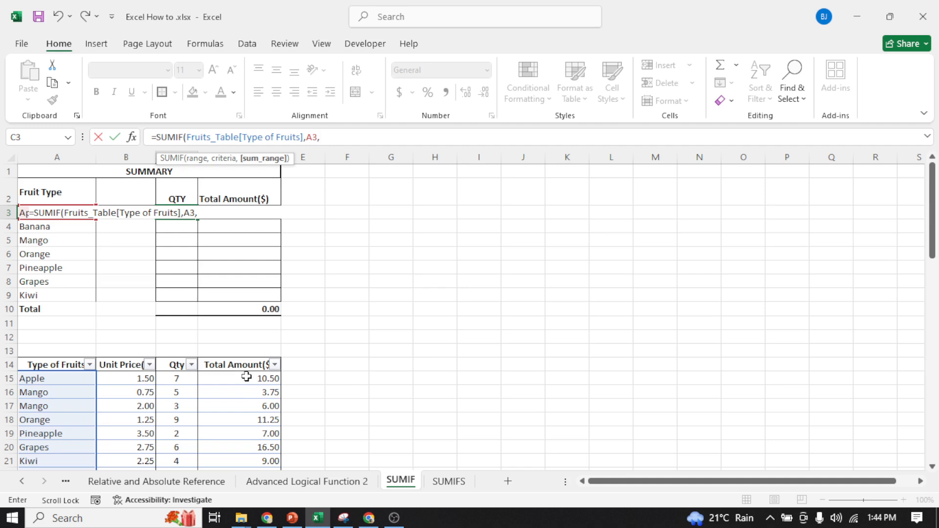
mouse_move(245, 377)
mouse_down()
mouse_move(244, 391)
mouse_move(246, 378)
mouse_up()
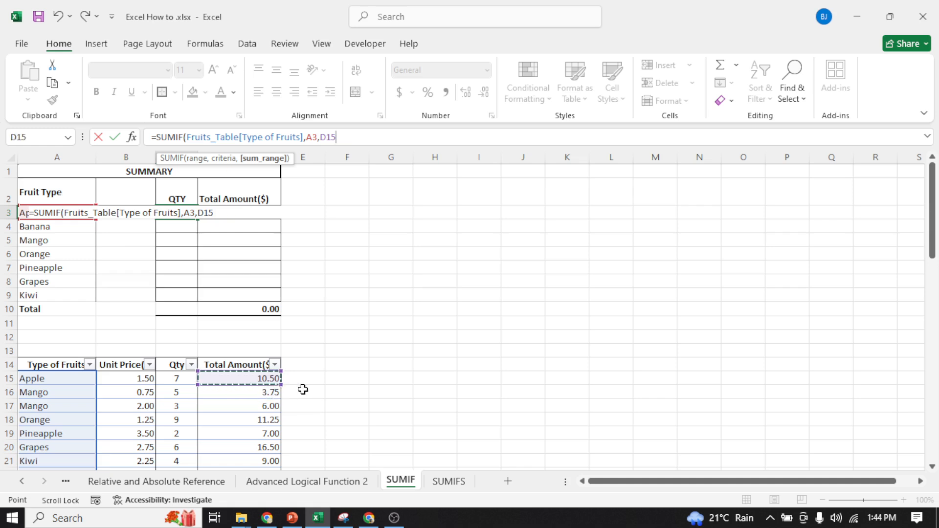
key(ctrl+shift+Down)
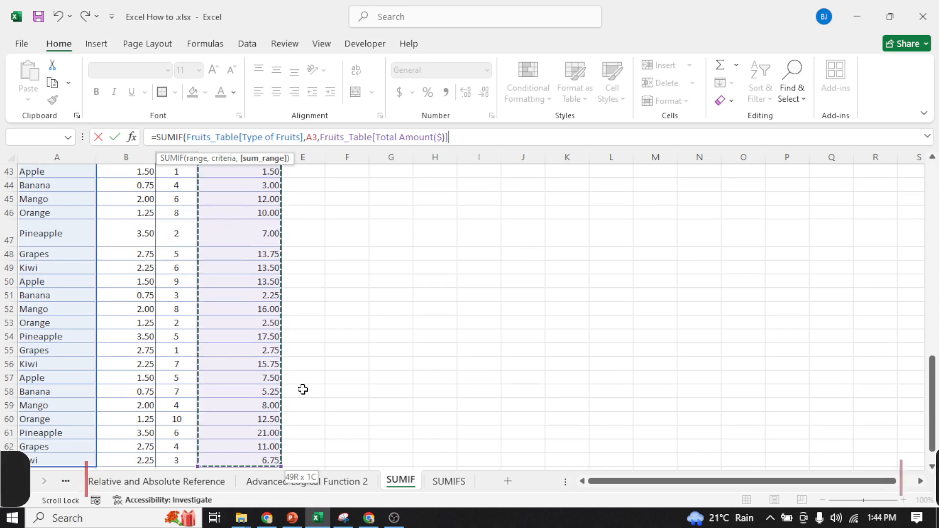
scroll(304, 390, up, 14)
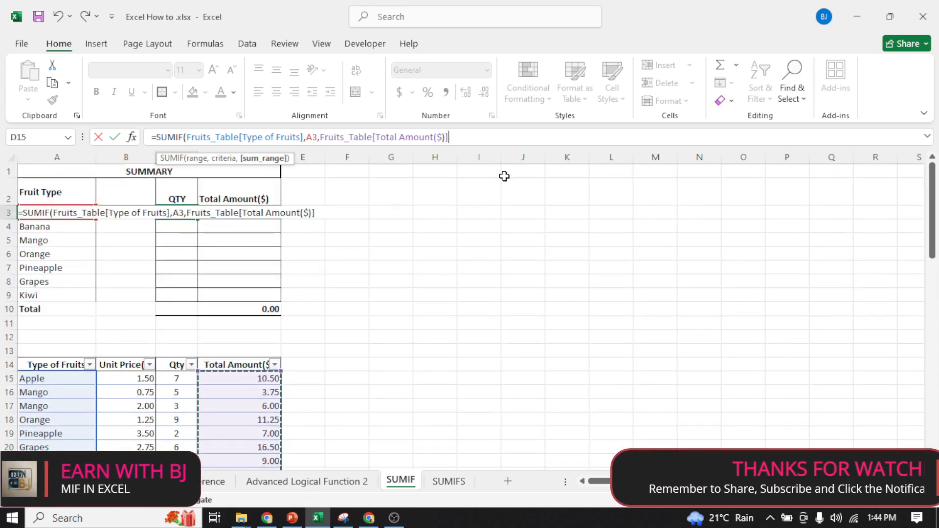
key(Return)
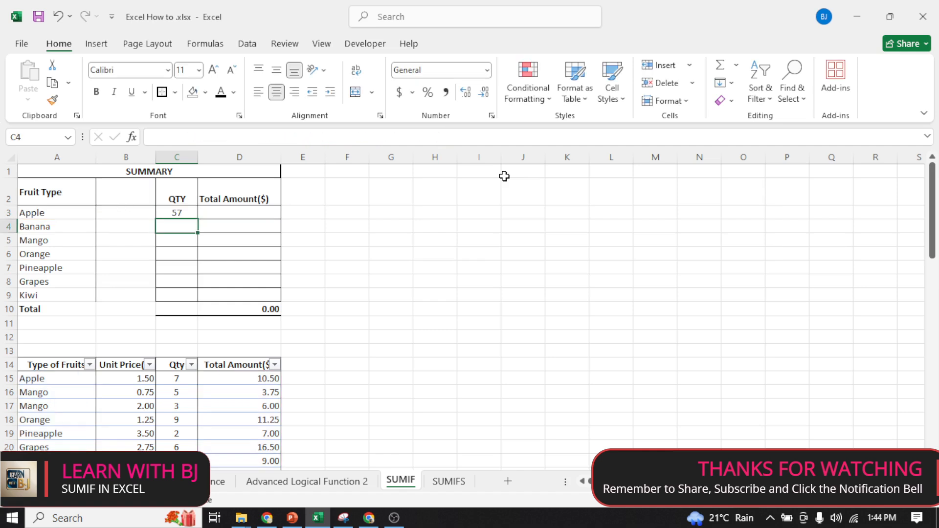
click(177, 212)
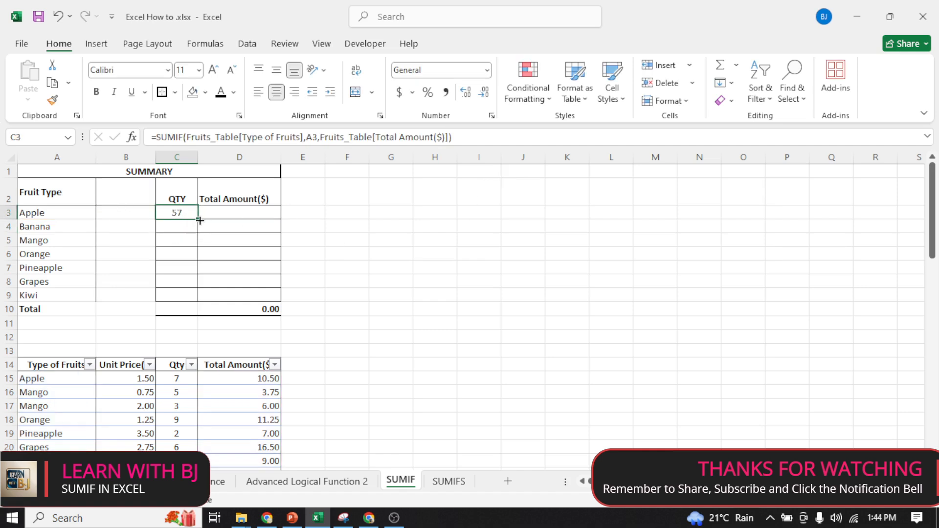
drag(199, 220, 192, 297)
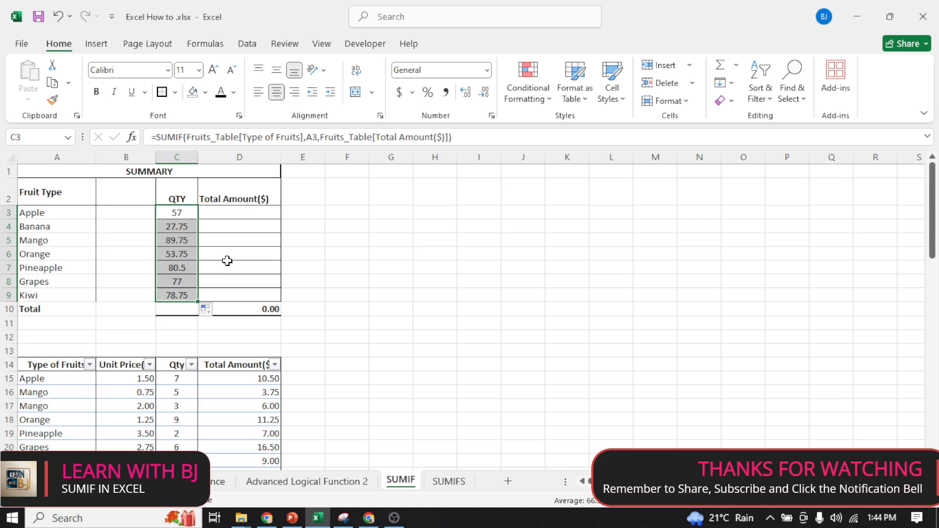
Remove the Total Amount($) column reference from the sum range of the SUMIF formula in C3.
click(178, 212)
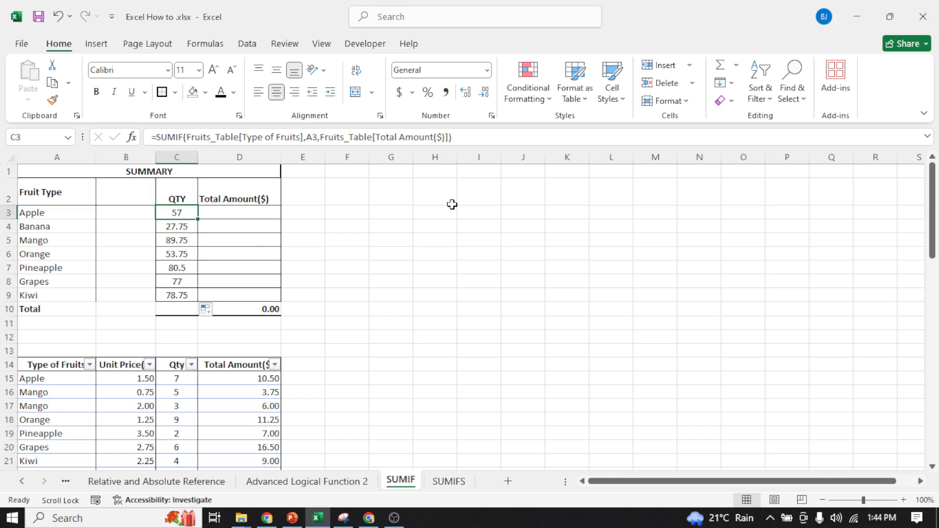
click(445, 139)
key(BackSpace)
key(BackSpace)
key(BackSpace)
key(BackSpace)
key(BackSpace)
key(BackSpace)
key(BackSpace)
key(BackSpace)
key(BackSpace)
key(BackSpace)
key(BackSpace)
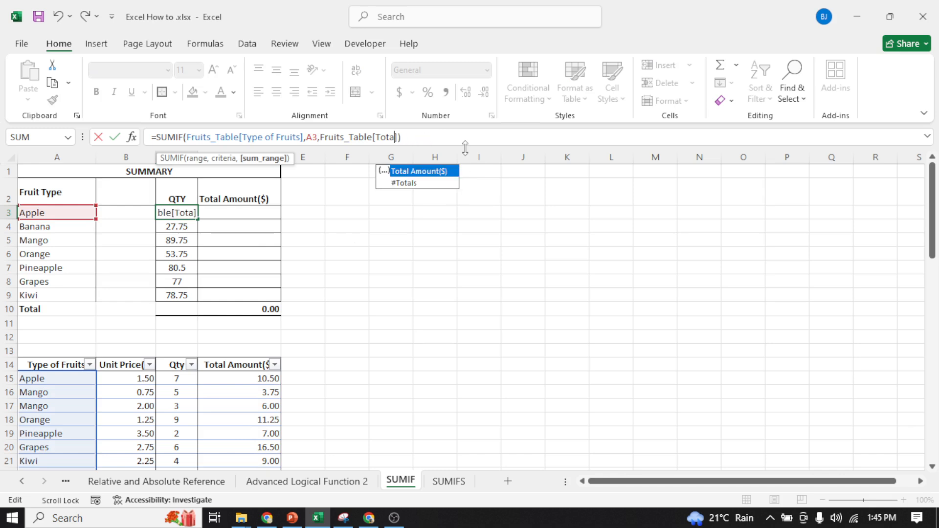
key(BackSpace)
key(BackSpace)
key(BackSpace)
key(BackSpace)
key(BackSpace)
key(BackSpace)
key(BackSpace)
key(BackSpace)
key(BackSpace)
key(BackSpace)
key(BackSpace)
key(BackSpace)
key(BackSpace)
key(BackSpace)
key(BackSpace)
key(BackSpace)
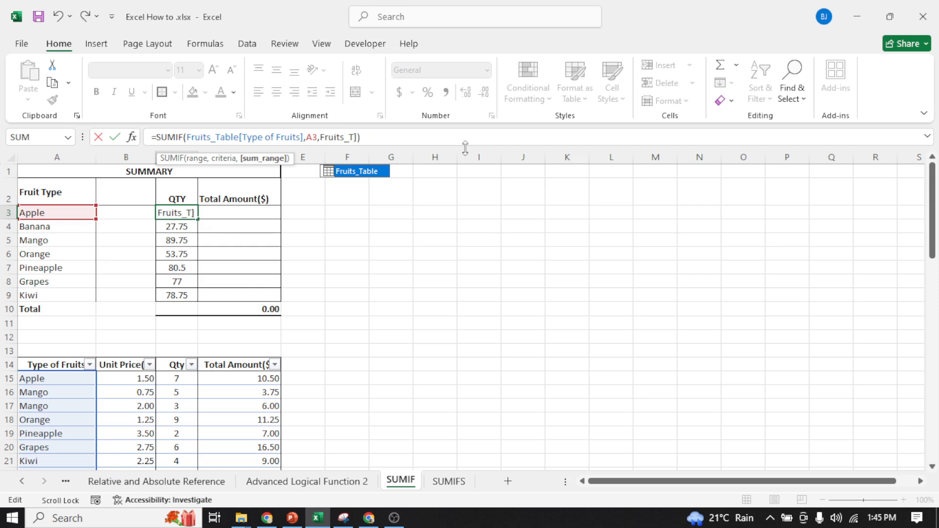
key(BackSpace)
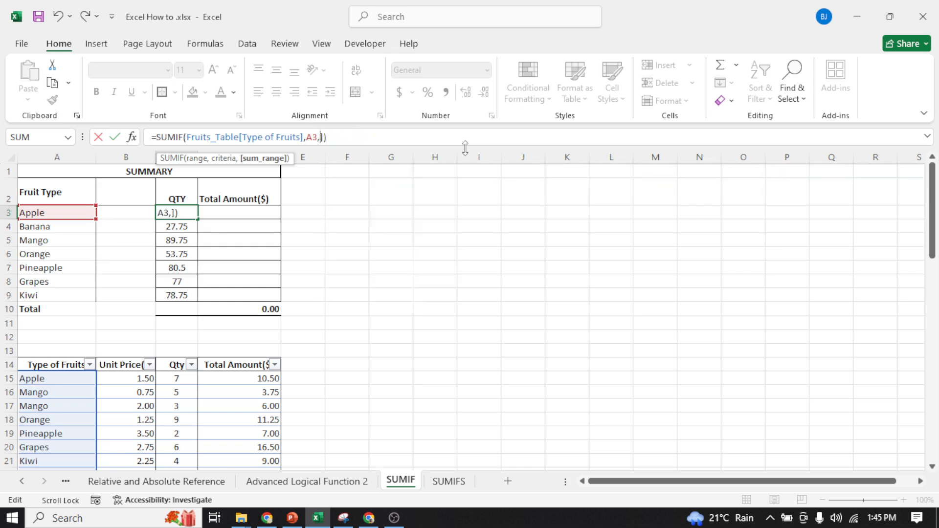
Set the sum range of the C3 formula to the table's Qty column and remove the extra closing square bracket.
click(177, 379)
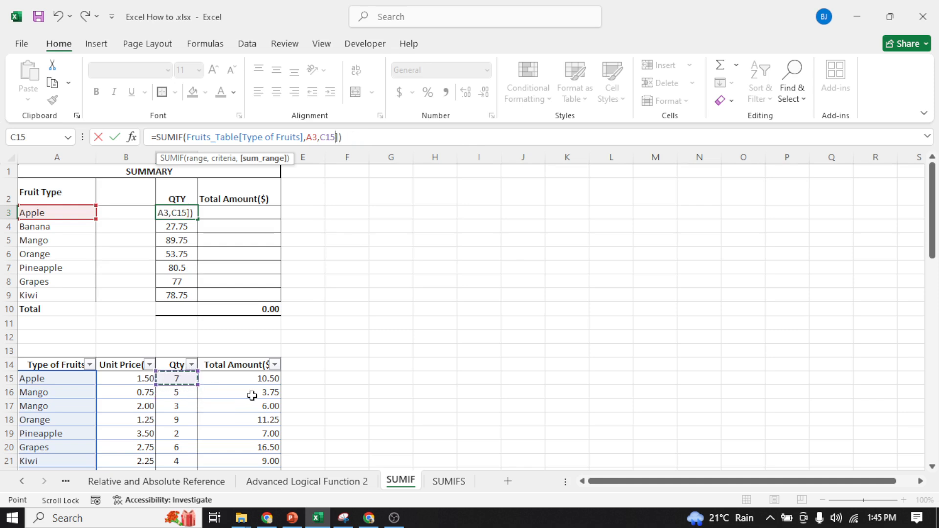
key(ctrl+shift+Down)
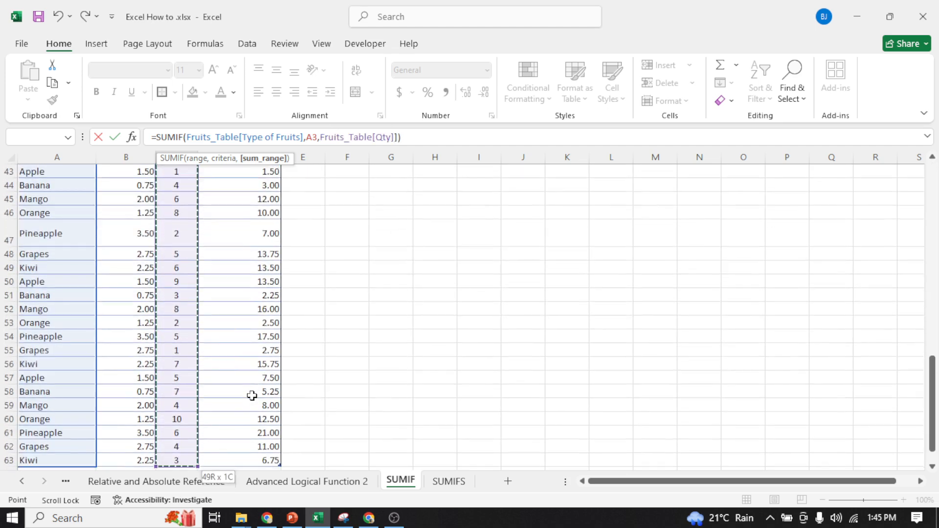
key(ctrl+BackSpace)
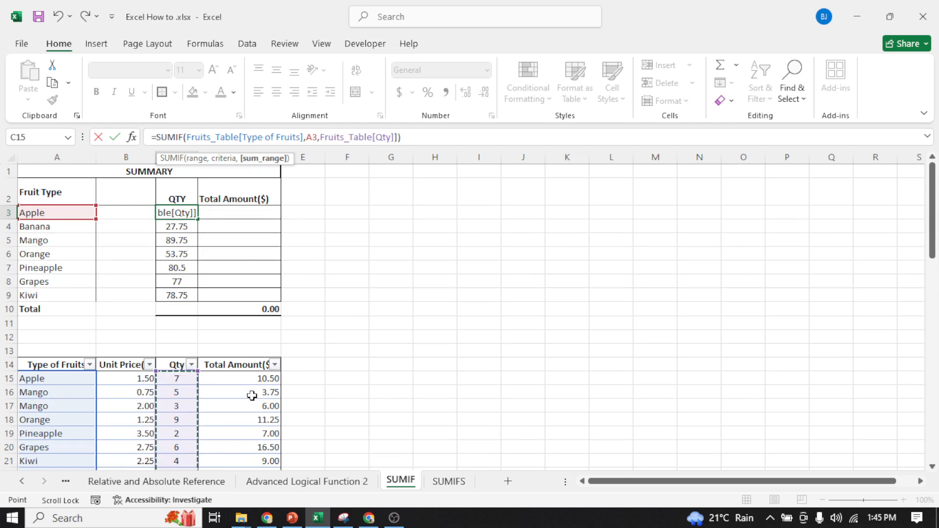
key(Return)
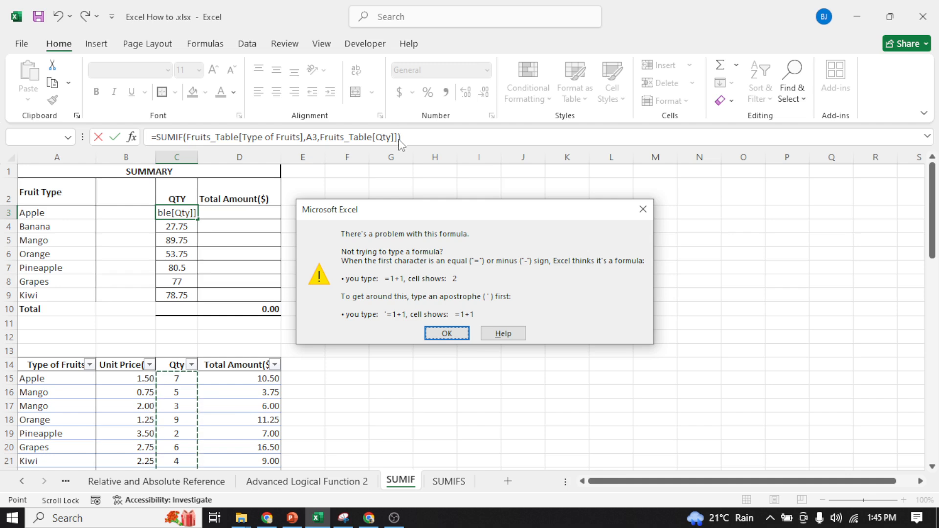
click(447, 332)
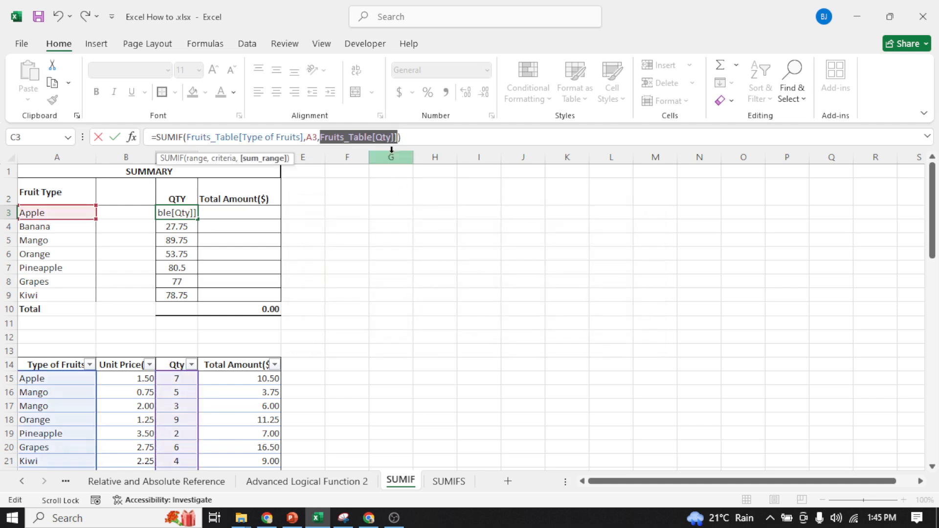
click(398, 137)
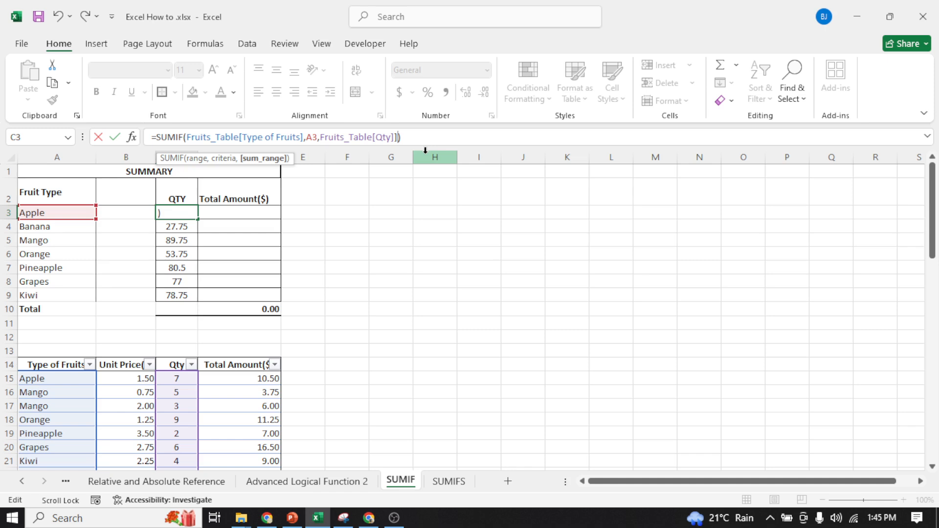
key(BackSpace)
key(Return)
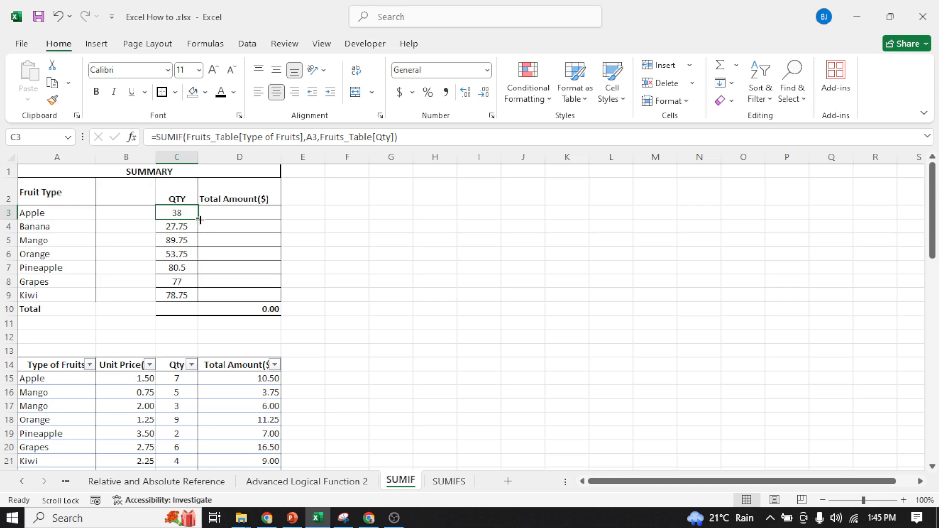
Fill the corrected quantity formula from C3 down to C9 of the summary.
drag(199, 220, 198, 301)
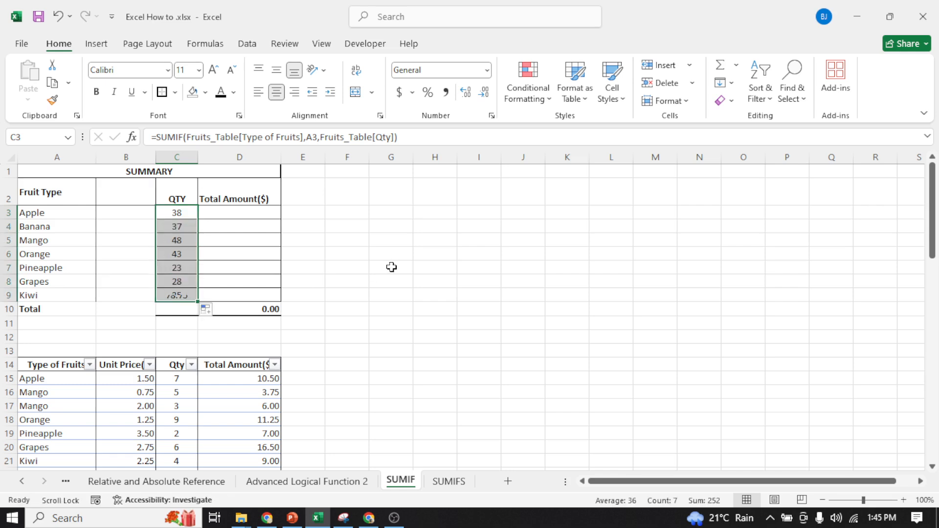
click(391, 267)
Start a SUMIF formula in D3 with the fruit table's Type of Fruits column as range and A3 as criterion.
click(245, 214)
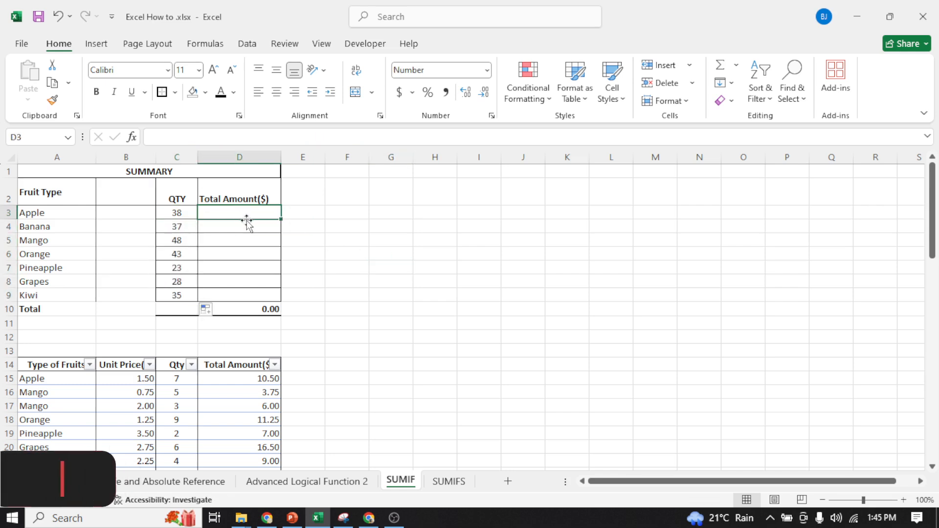
text(=)
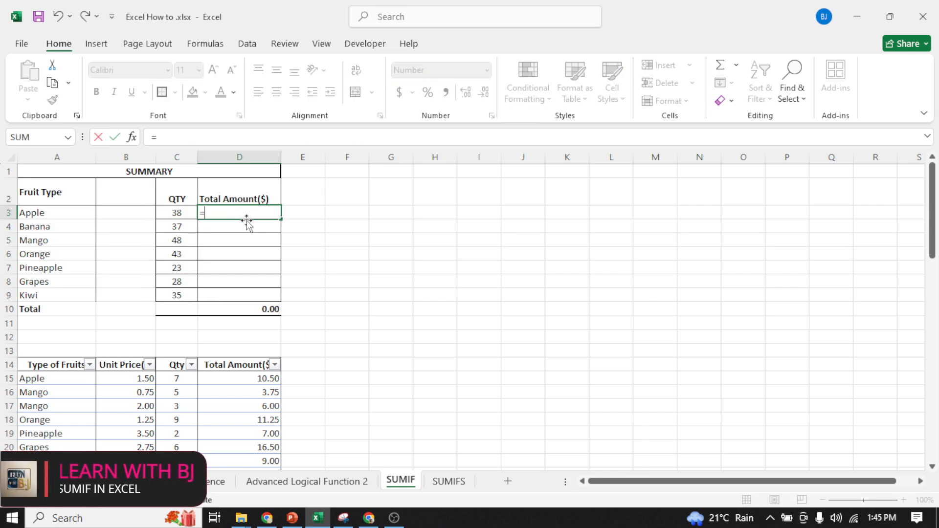
text(sumi)
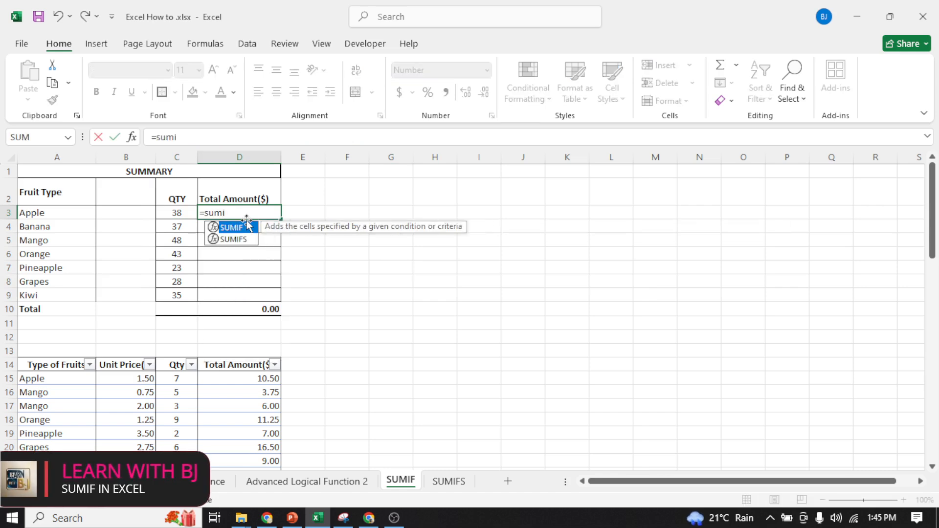
double_click(248, 226)
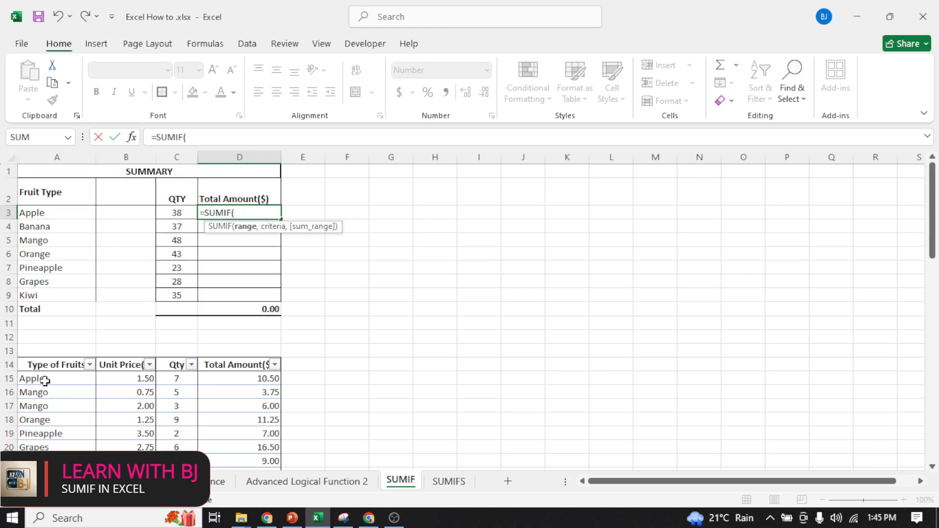
drag(44, 380, 40, 422)
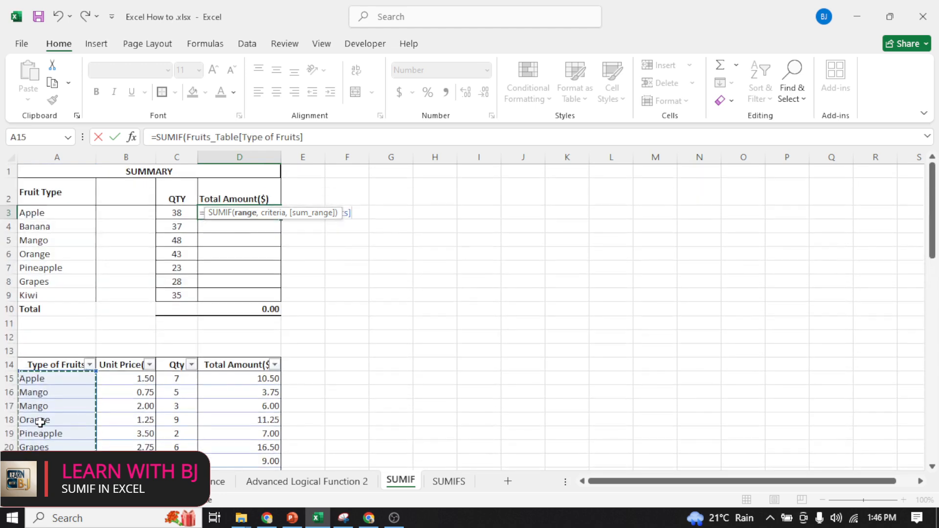
text(,)
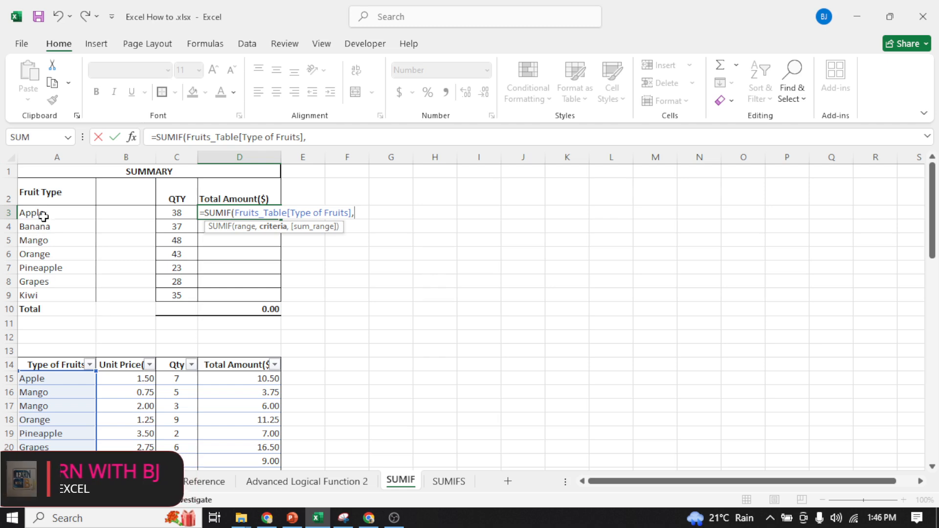
click(42, 212)
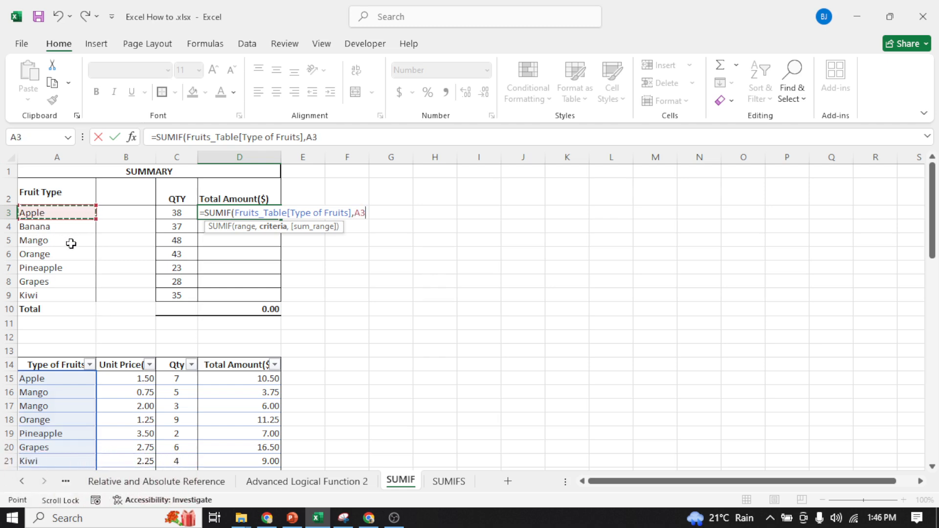
Complete the D3 formula with the fruit table's Total Amount($) column as the sum range.
text(,)
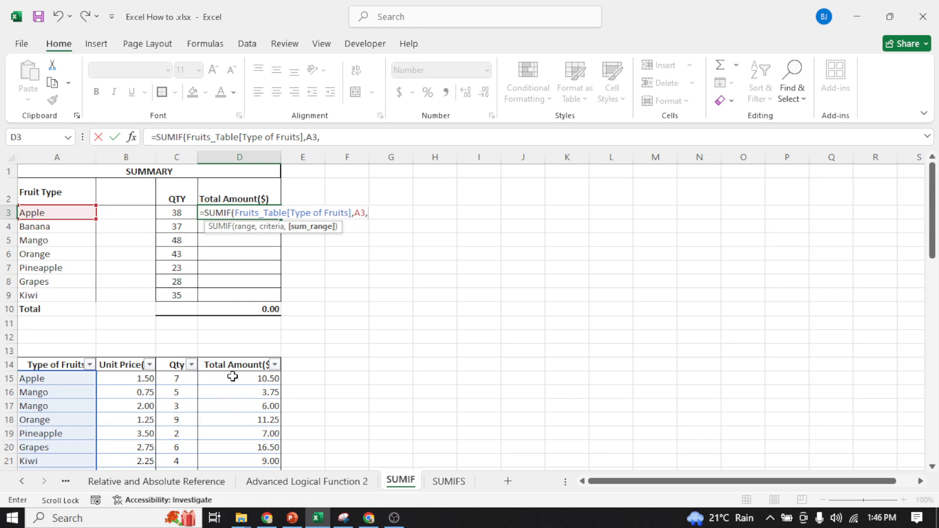
drag(232, 378, 251, 426)
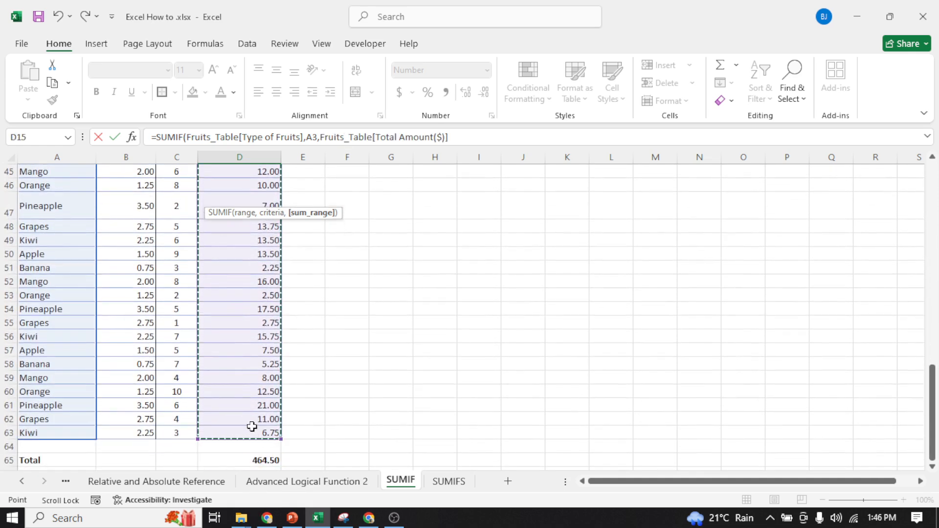
scroll(252, 426, up, 15)
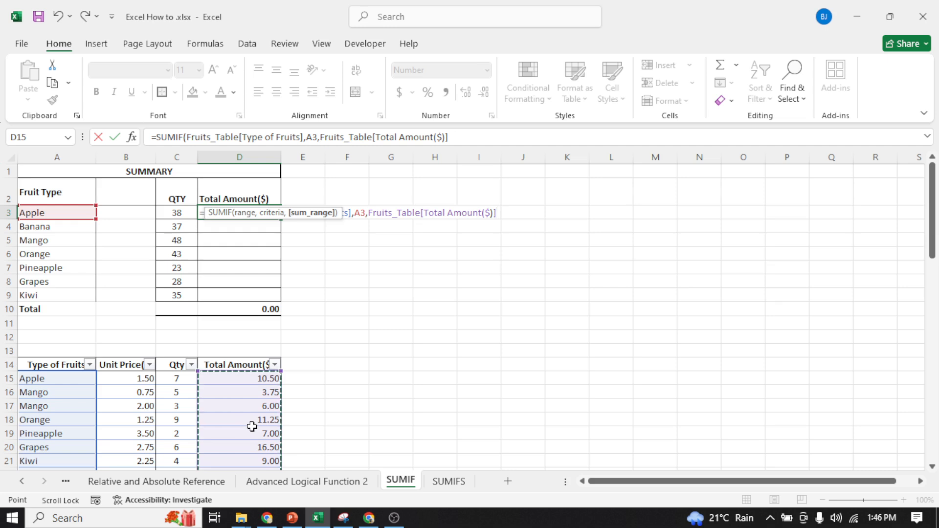
text())
key(Return)
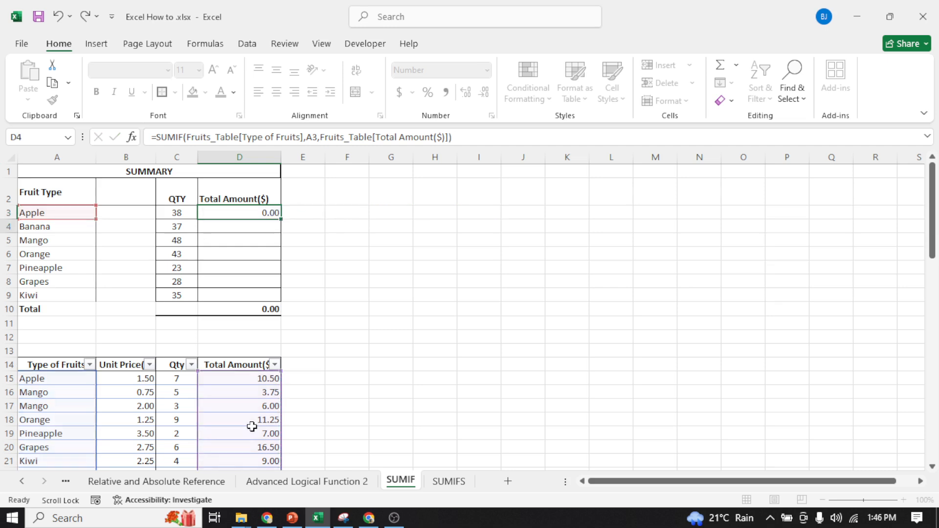
Fill the total amount formula from D3 down to D9 for the remaining fruit types.
click(248, 215)
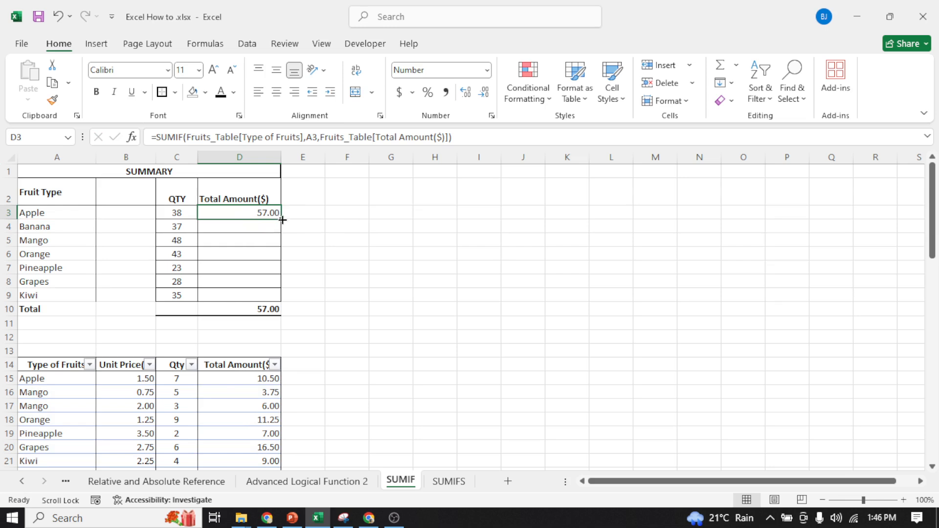
drag(282, 220, 283, 299)
click(375, 293)
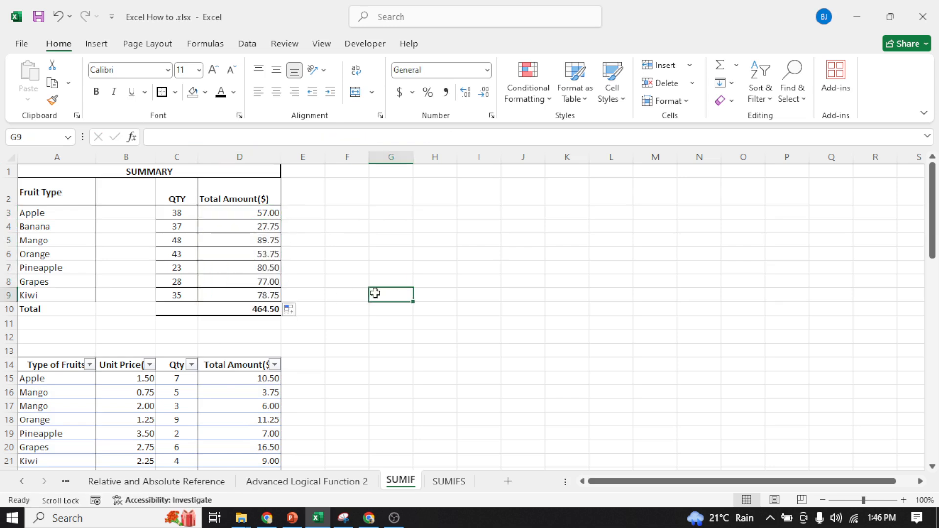
Compare the summary's total amount in D10 with the fruit table's total in D65.
click(345, 365)
click(251, 310)
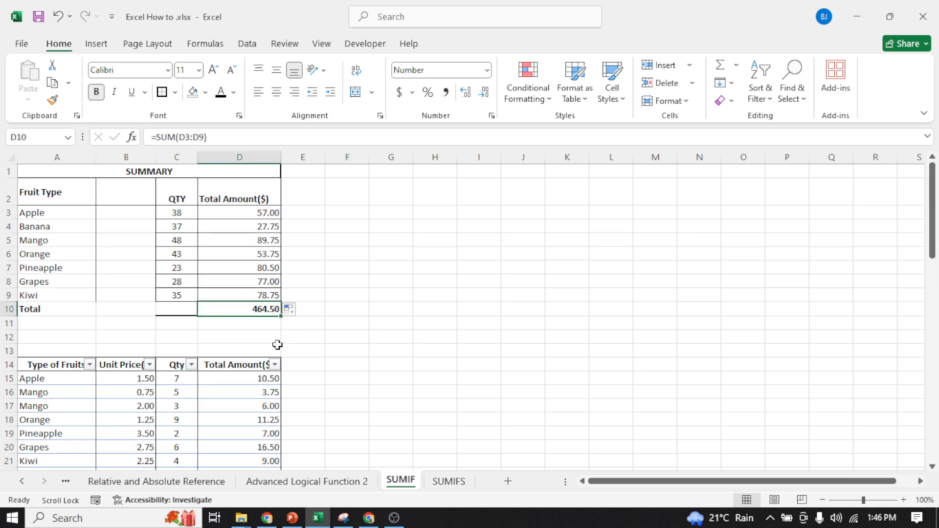
scroll(277, 345, down, 11)
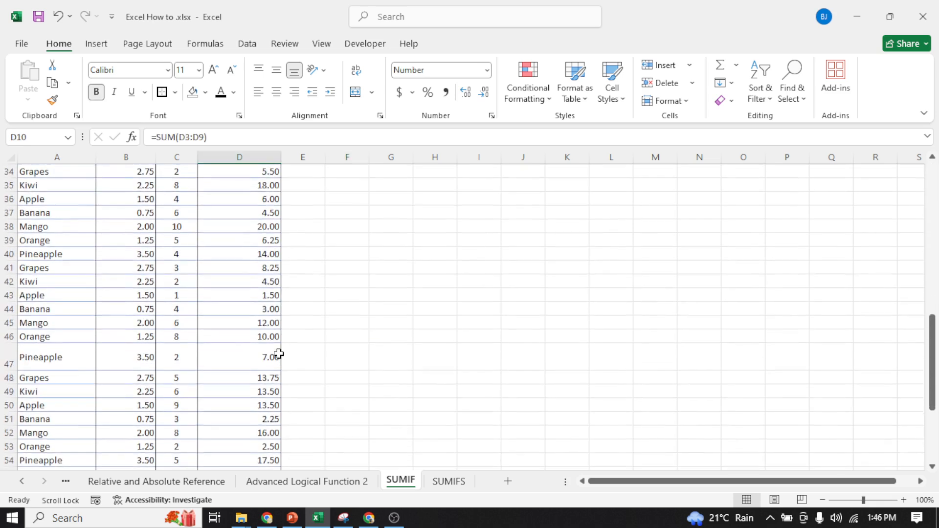
scroll(277, 353, down, 4)
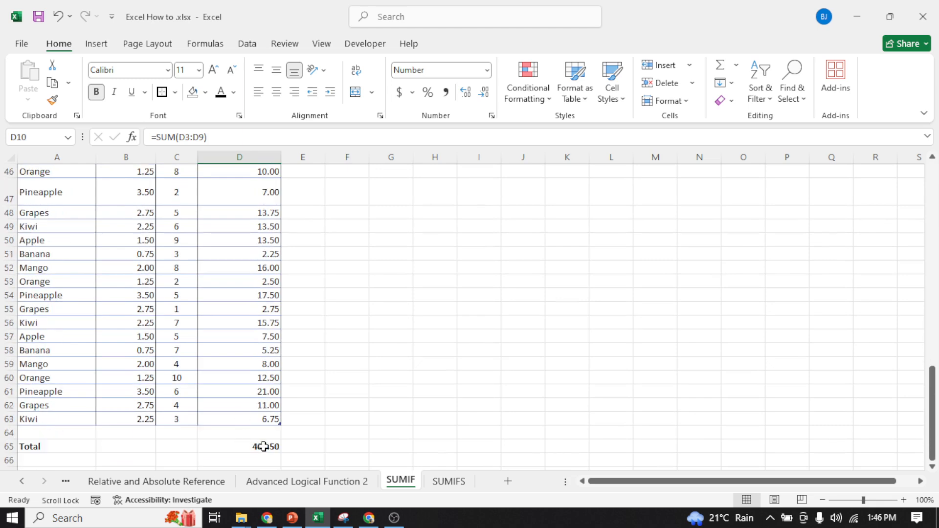
scroll(276, 418, up, 15)
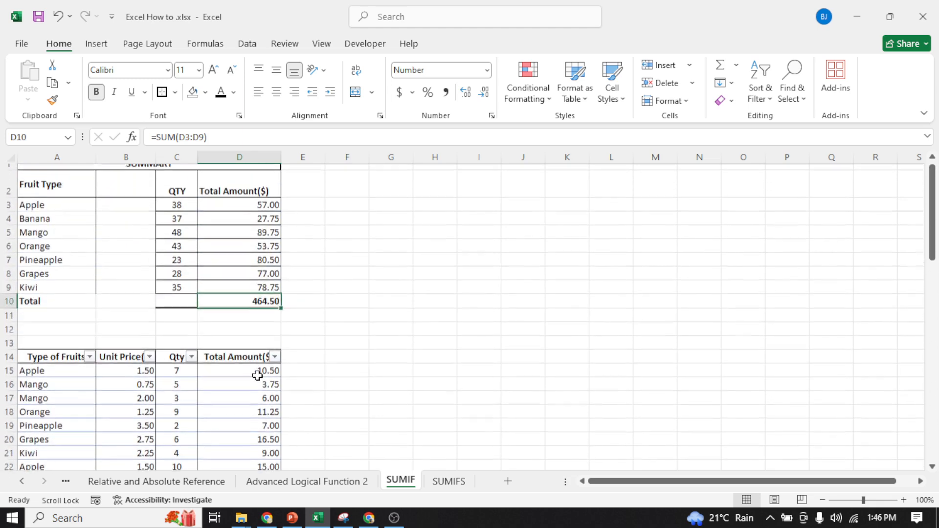